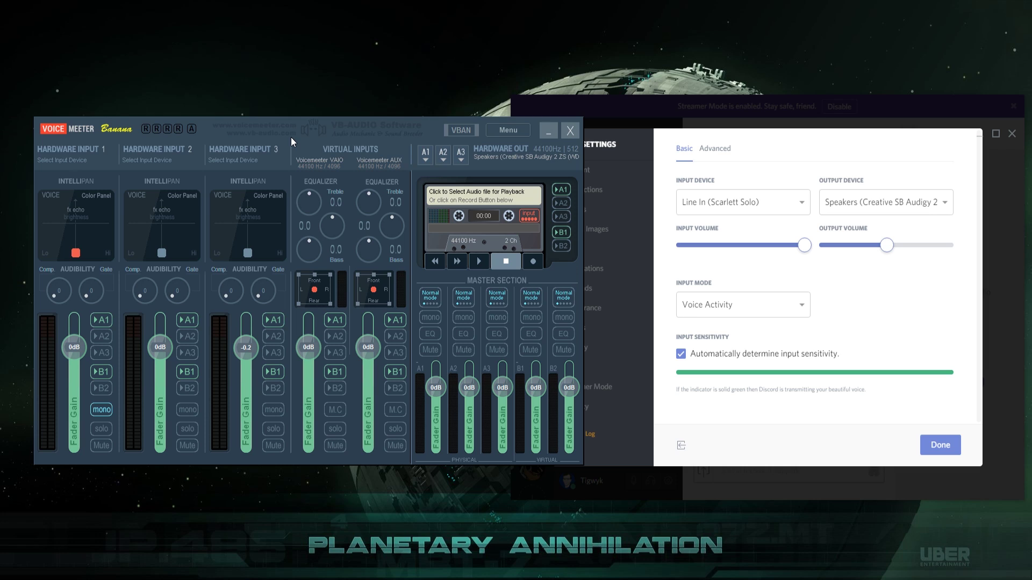
Set Hardware Input 1 to the Scarlett Solo line in and clear Hardware Input 2's device
click(62, 159)
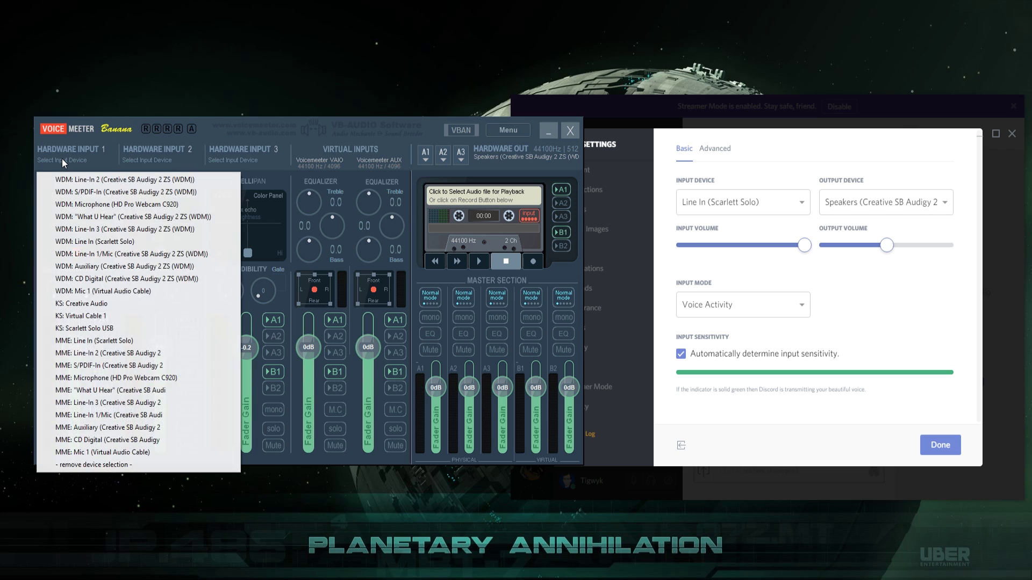
click(110, 243)
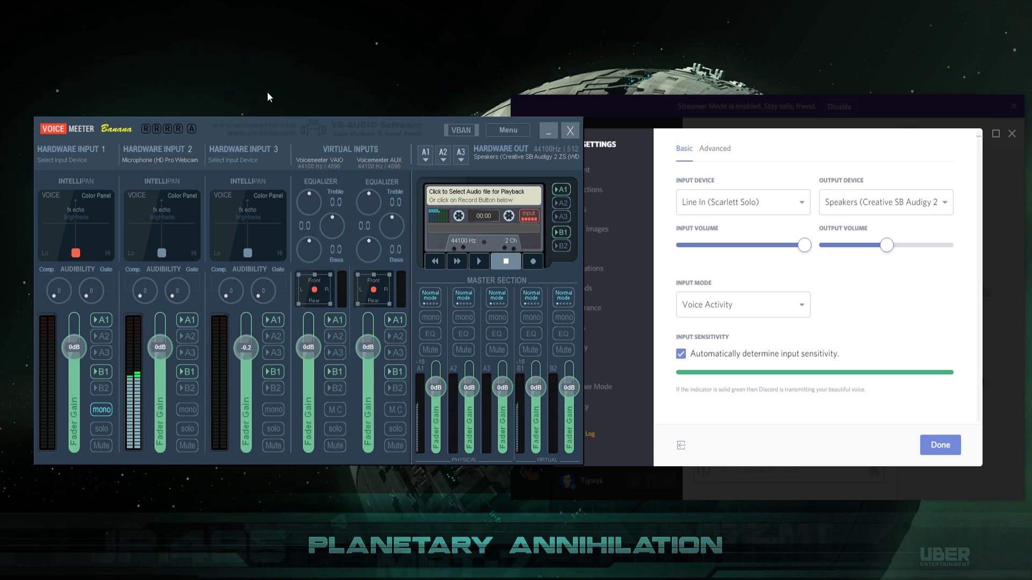
click(156, 154)
click(179, 465)
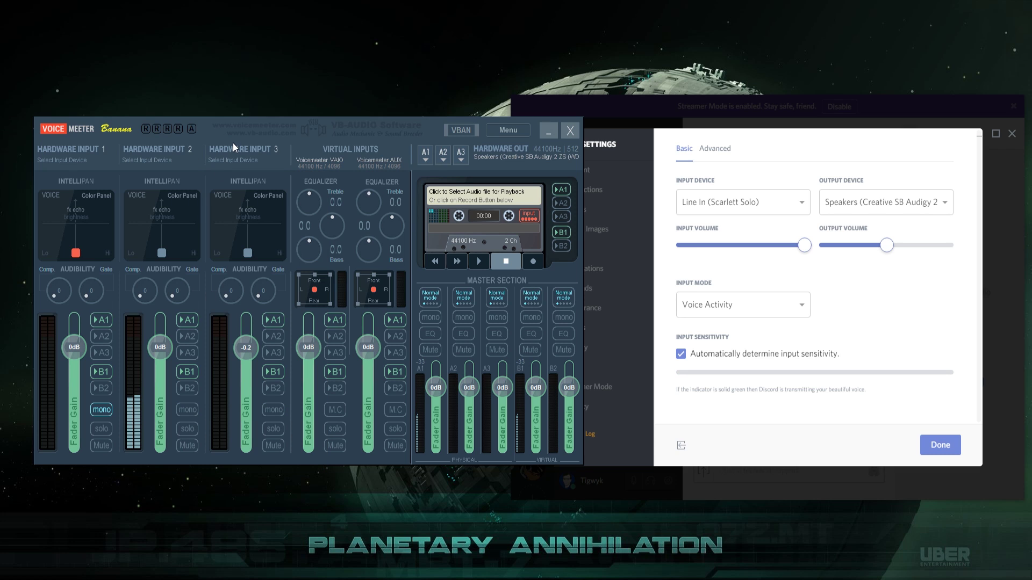
click(240, 157)
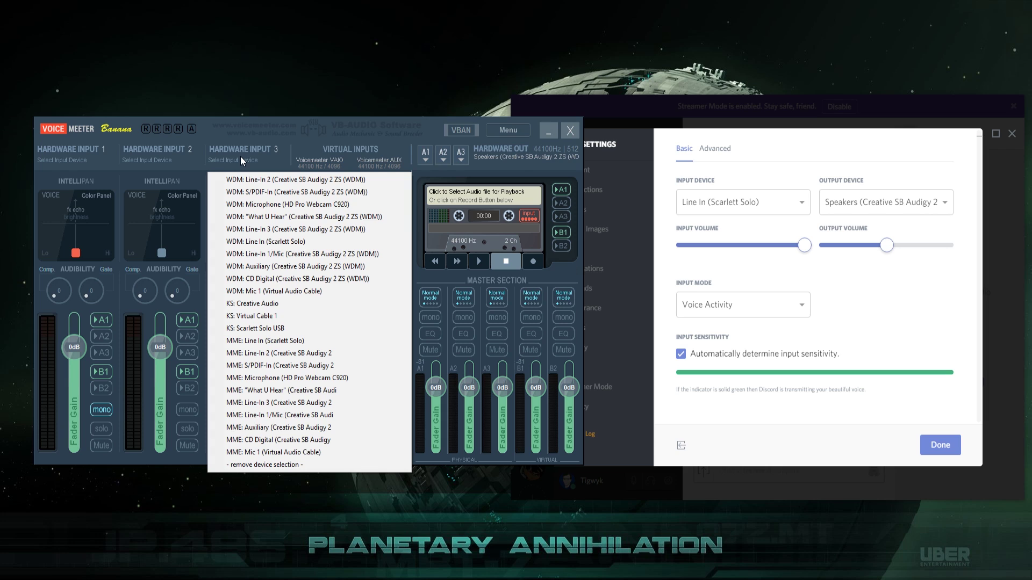
click(352, 125)
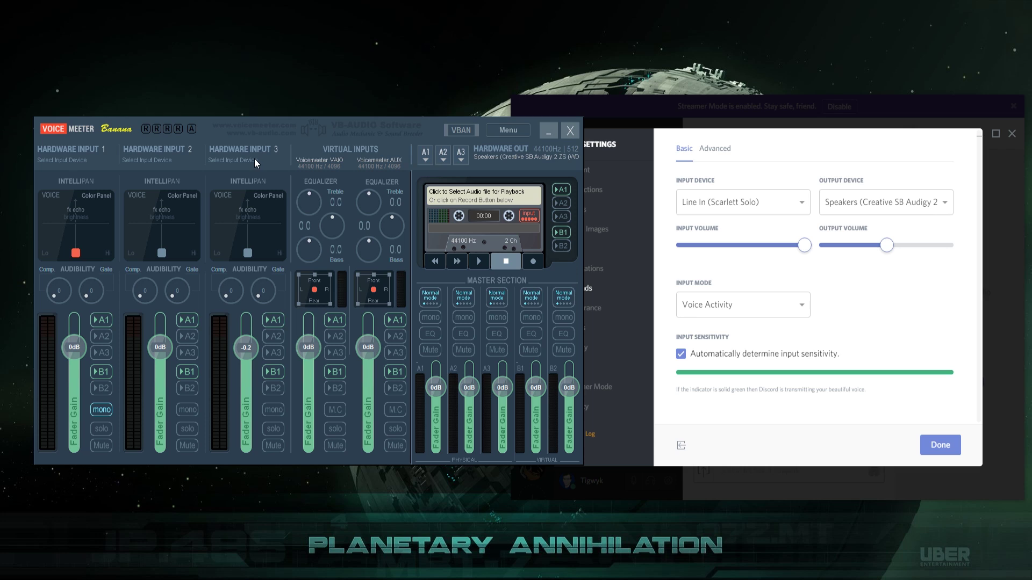
Review Hardware Input 1's device list, then bring up Discord's Voice settings page
click(68, 161)
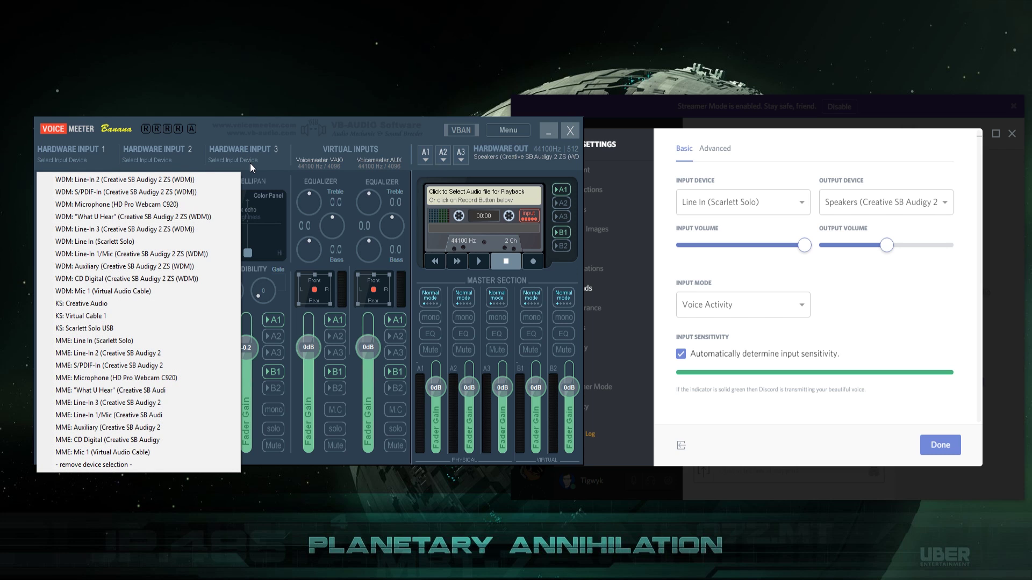
click(427, 140)
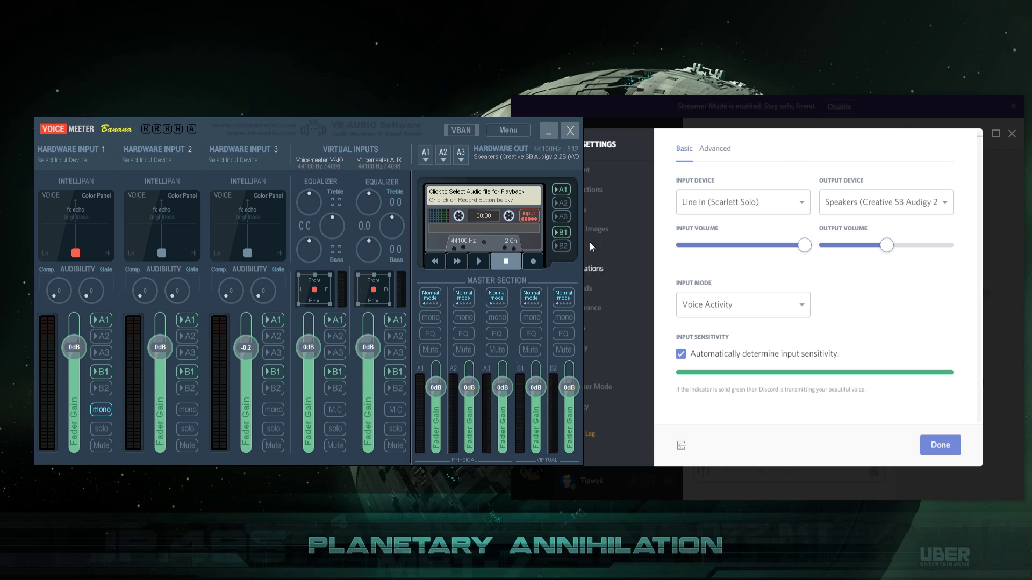
click(651, 208)
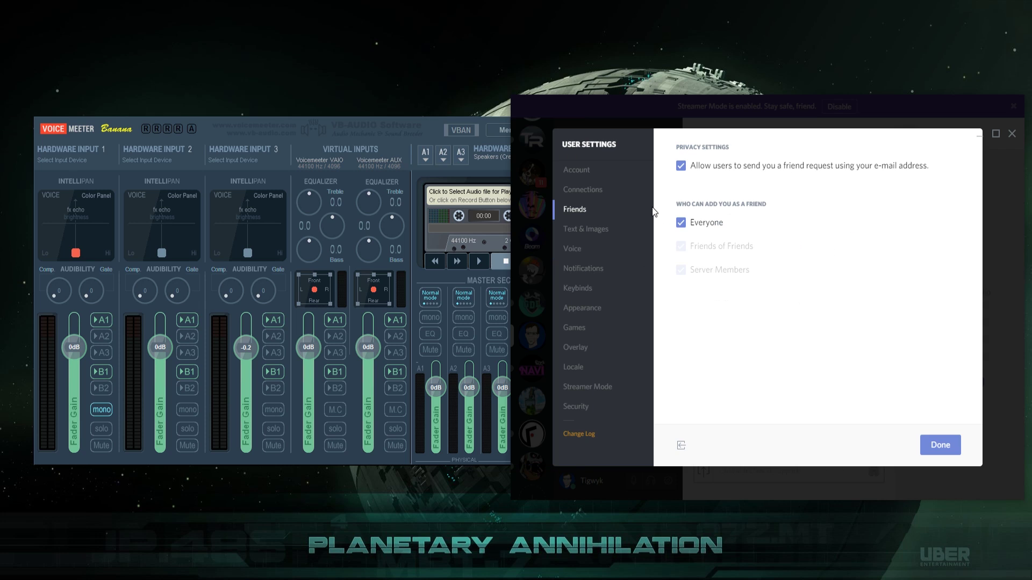
click(589, 254)
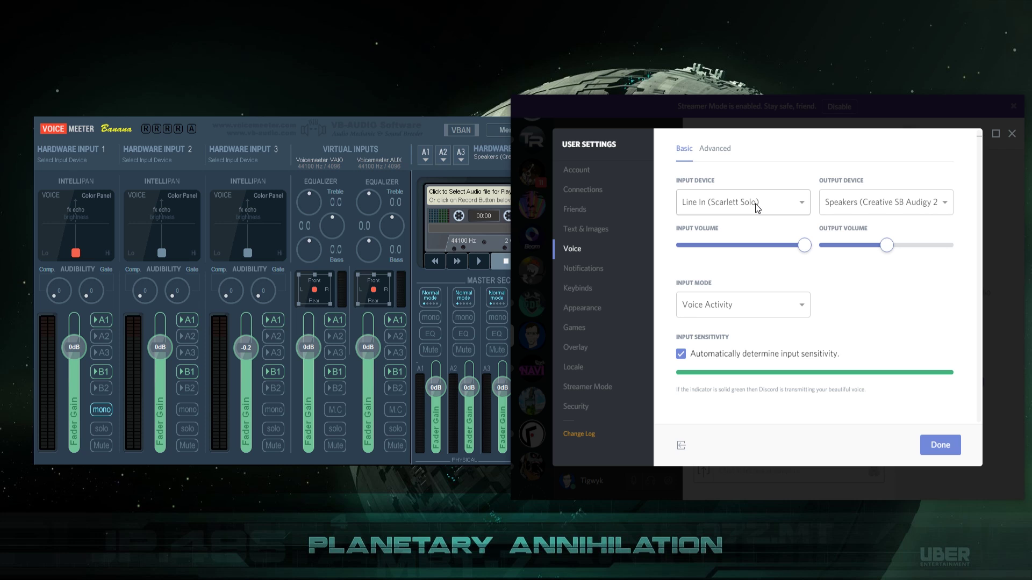
Choose VoiceMeeter Output as Discord's input device and close User Settings
click(756, 207)
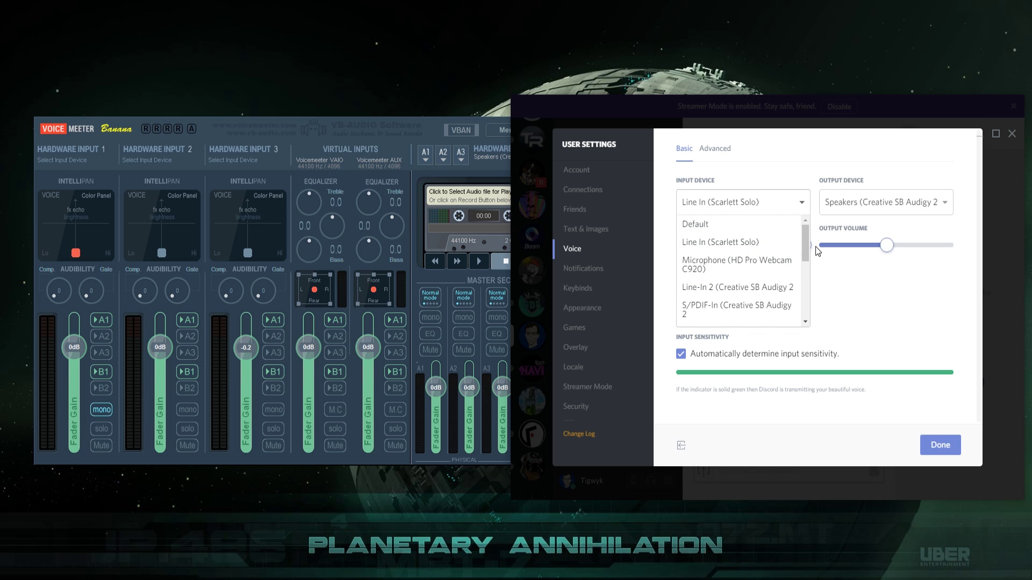
scroll(799, 242, down, 1)
scroll(803, 247, up, 1)
scroll(809, 251, down, 1)
scroll(814, 255, down, 3)
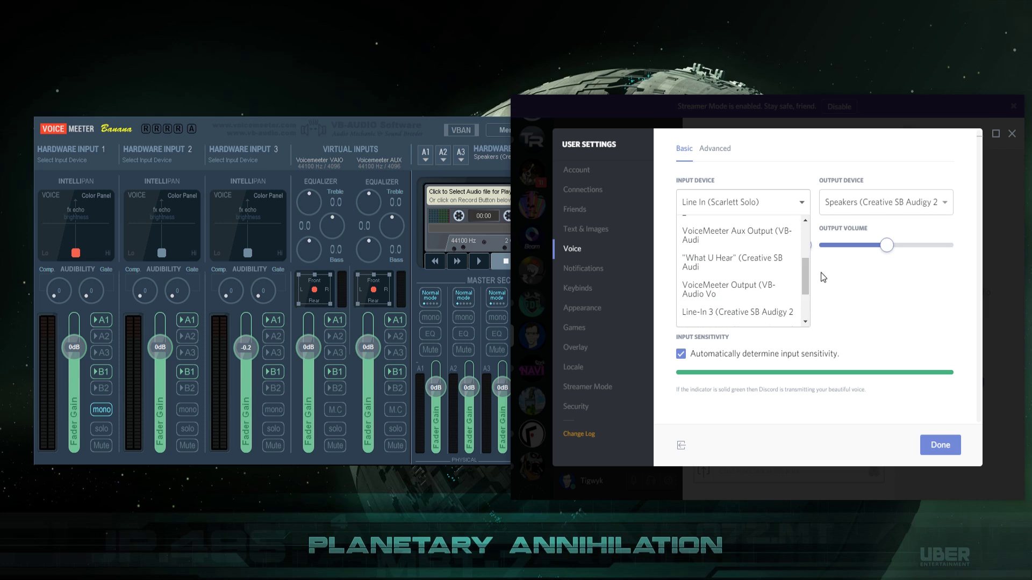
mouse_move(805, 269)
mouse_down()
mouse_move(805, 293)
mouse_move(795, 278)
mouse_up()
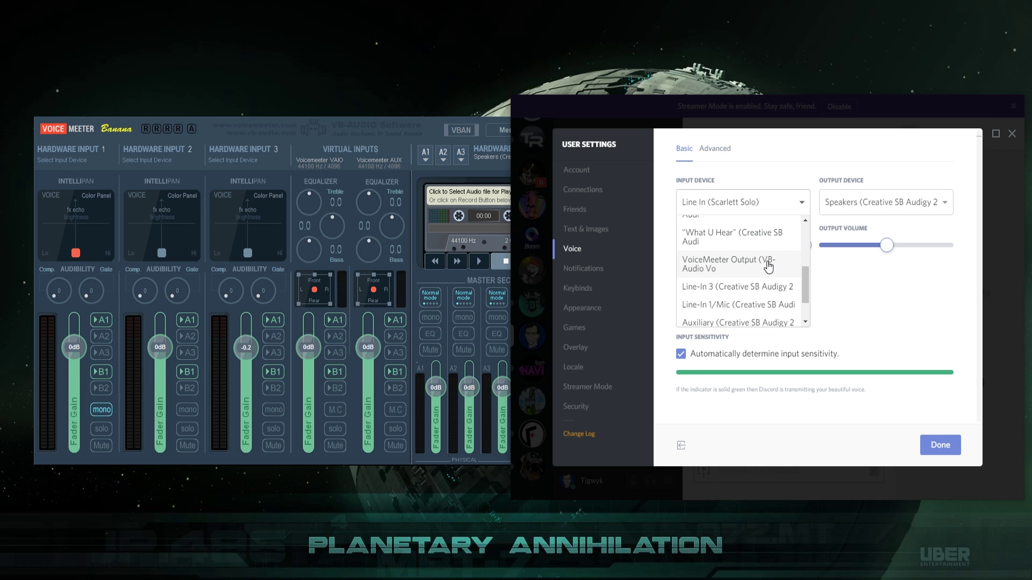
click(771, 268)
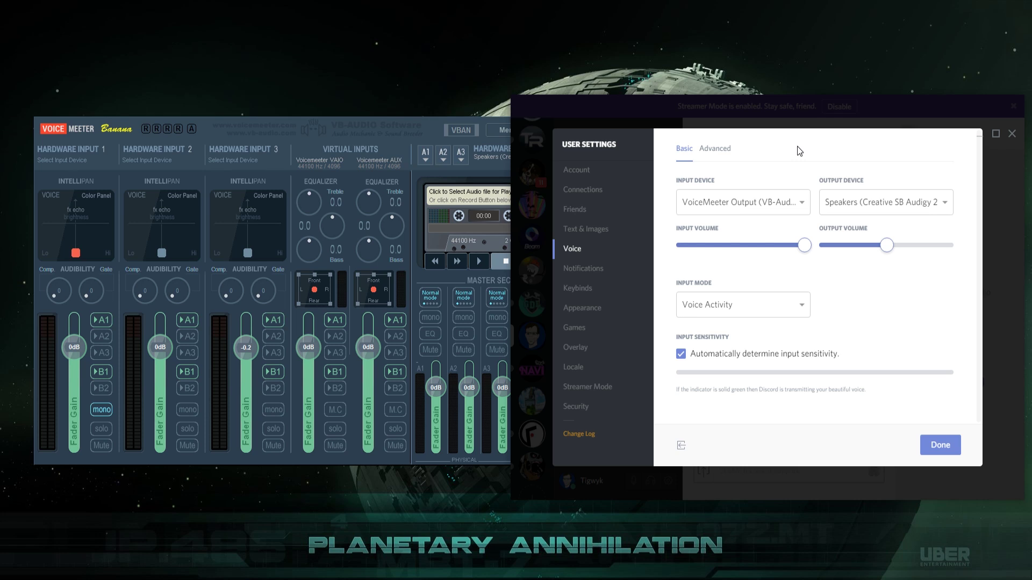
click(940, 445)
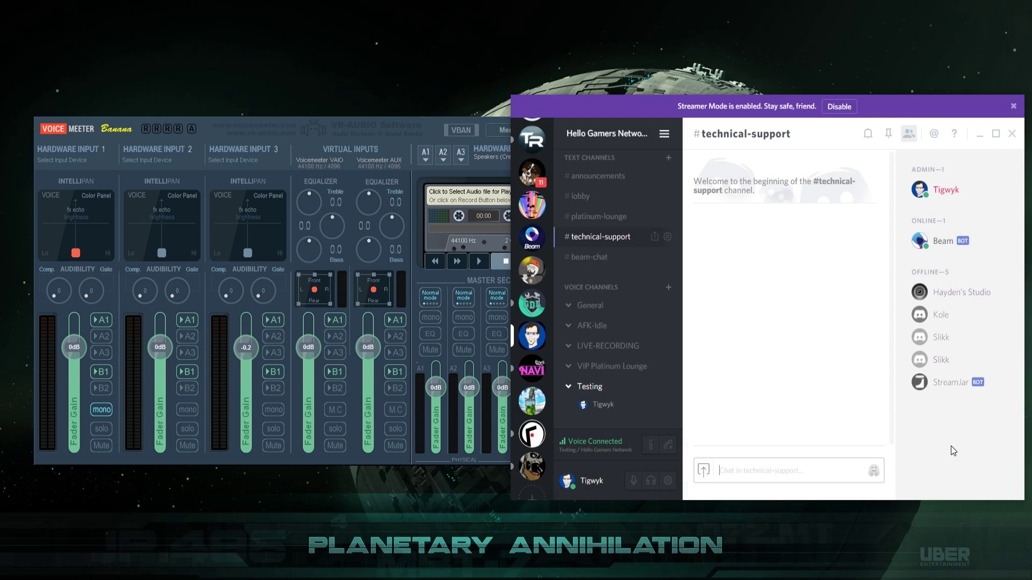
Assign WDM Line In (Scarlett Solo) to Hardware Input 1 and the HD Pro Webcam C920 microphone to Input 2
click(388, 139)
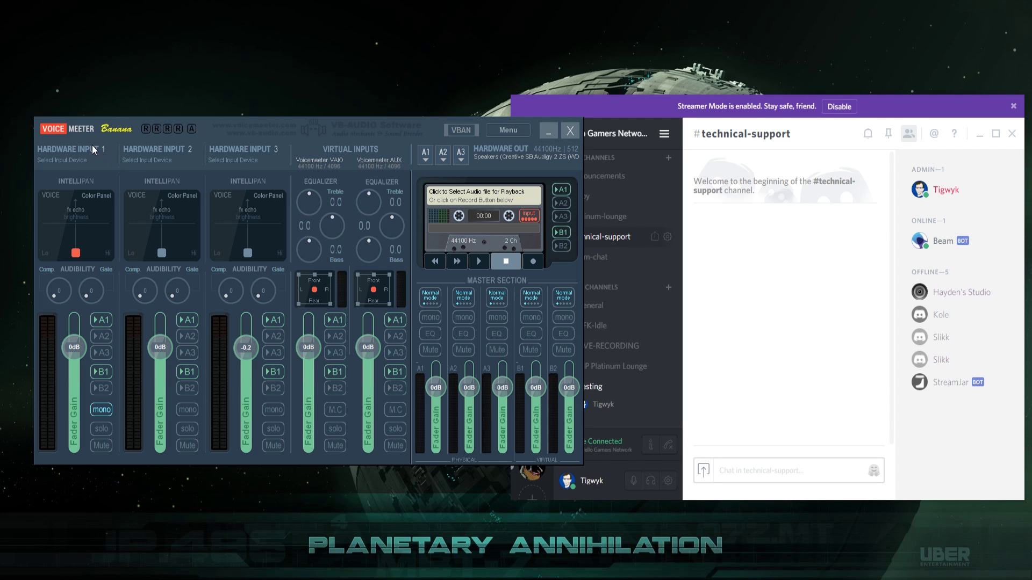
click(80, 160)
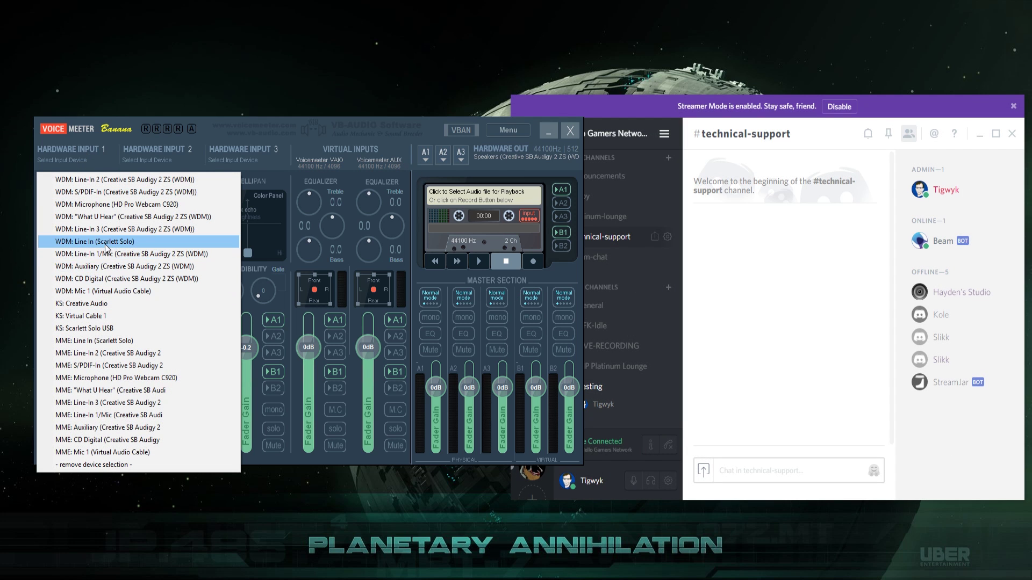
click(105, 243)
click(157, 158)
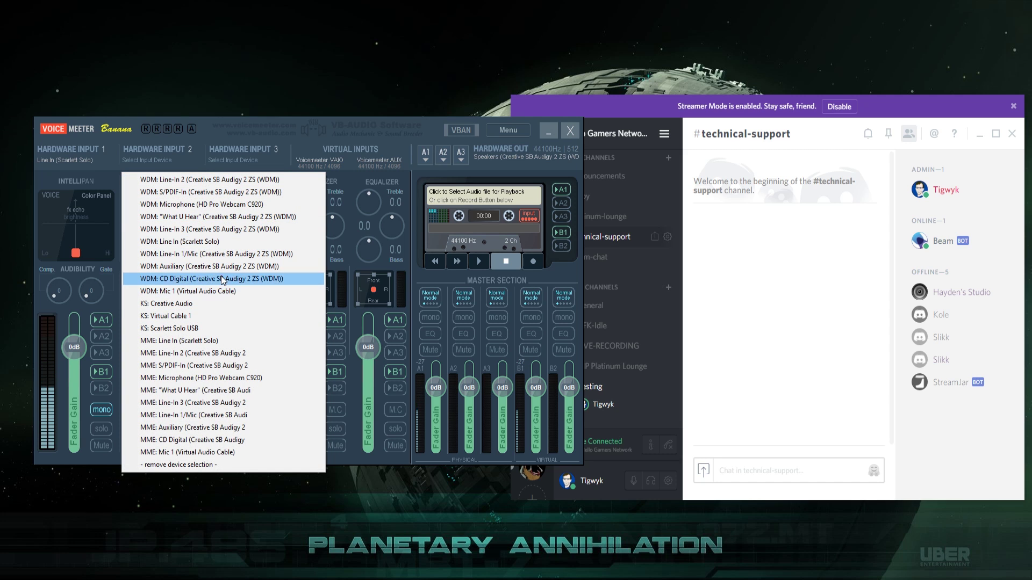
click(199, 203)
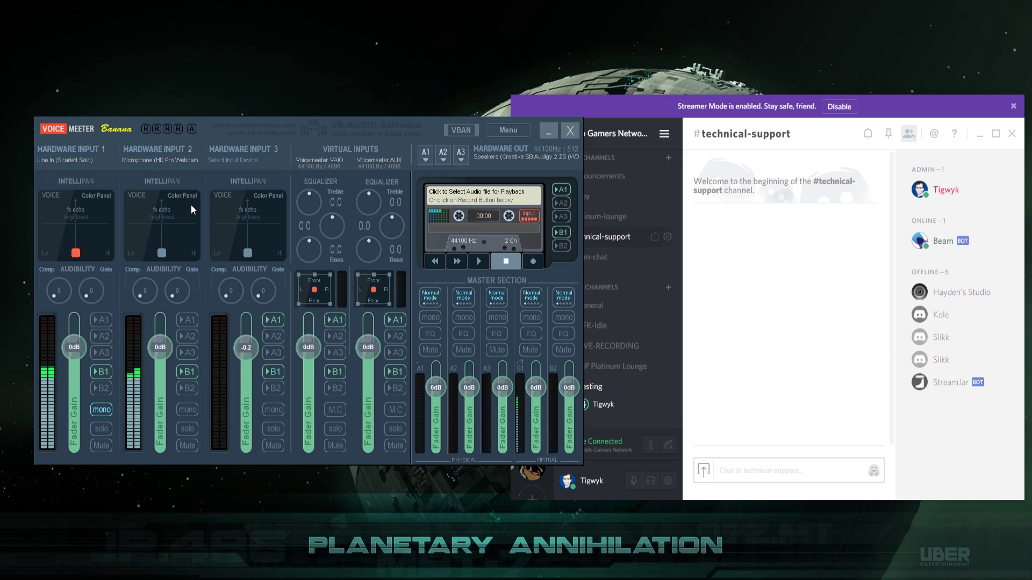
Switch to Voicemeeter to check both microphone level meters, then return to Discord
click(740, 239)
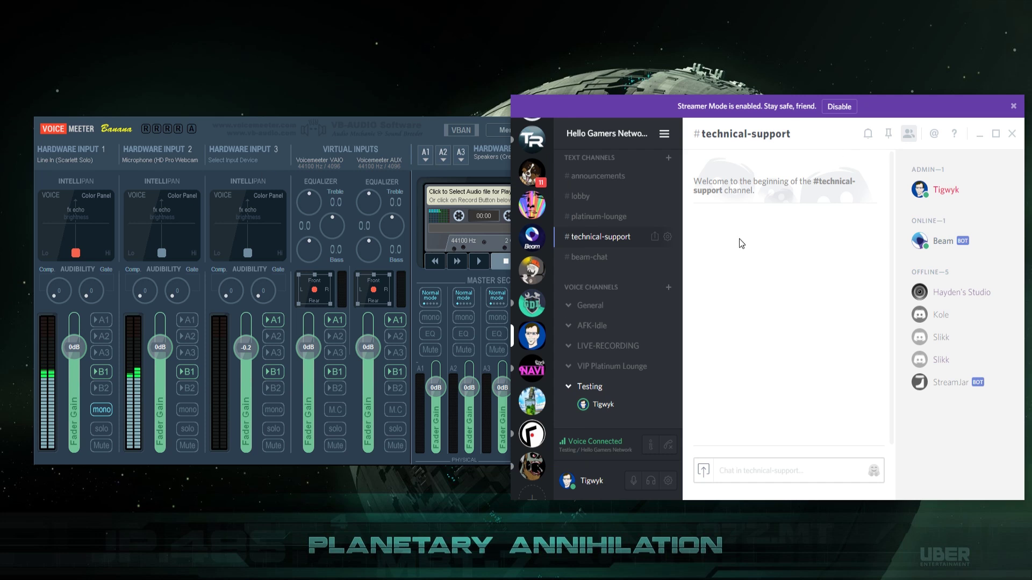
click(346, 132)
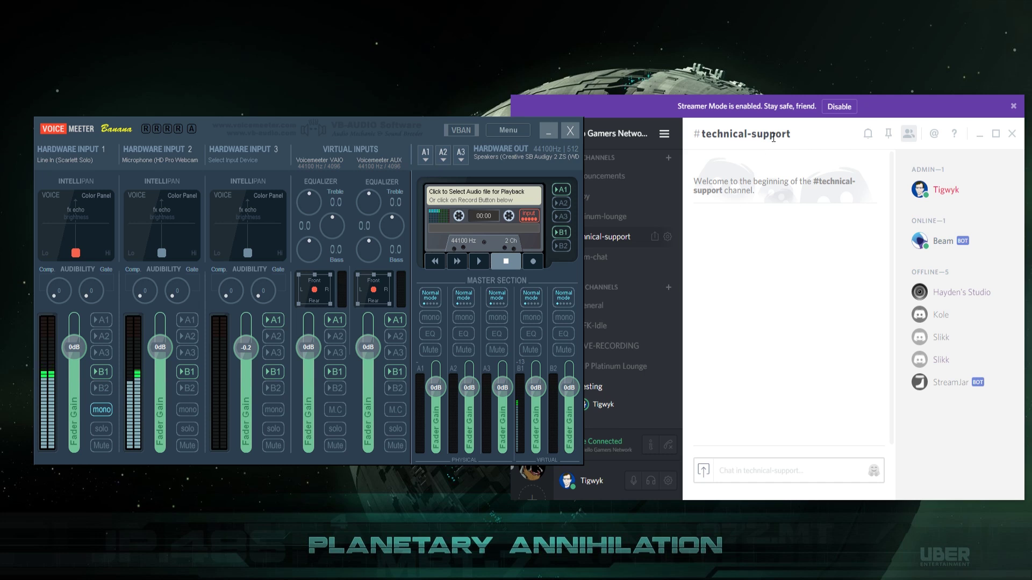
click(826, 122)
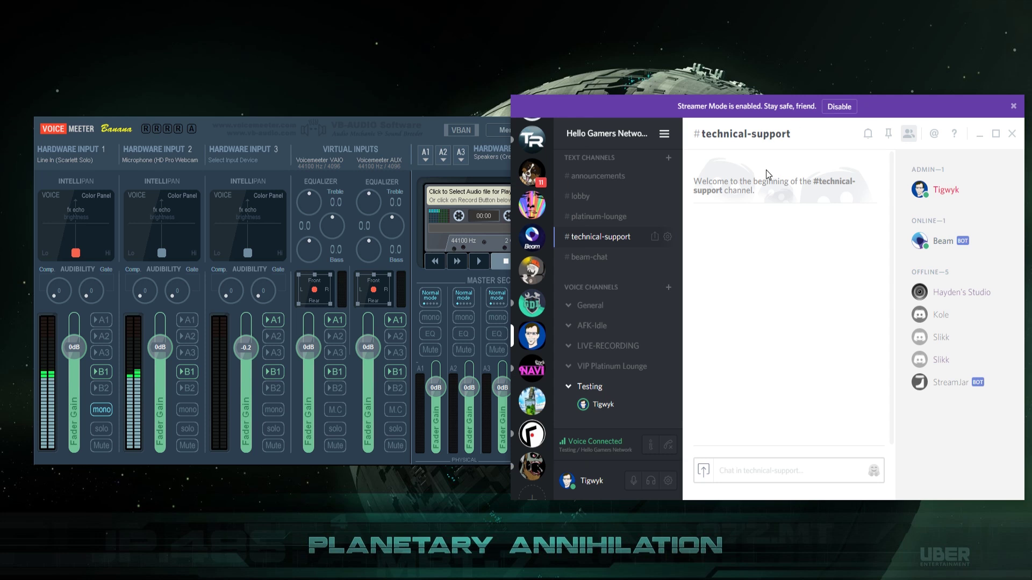
click(668, 481)
click(587, 253)
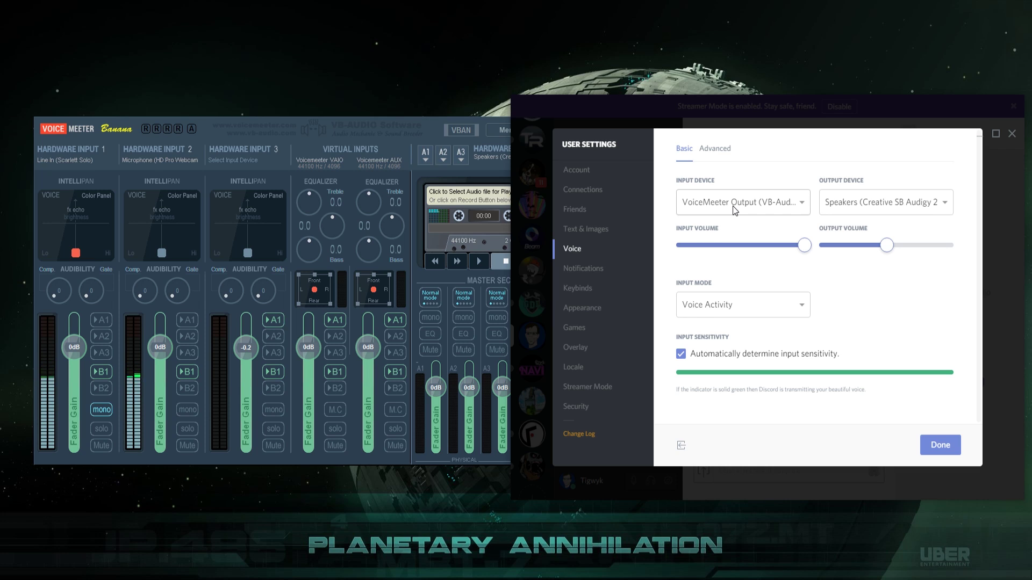
click(940, 445)
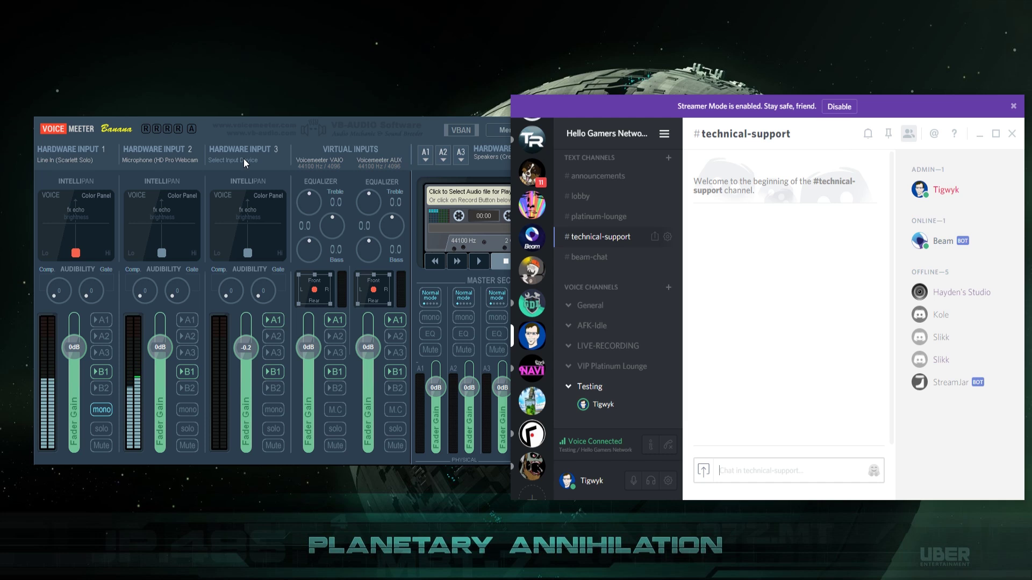
click(408, 128)
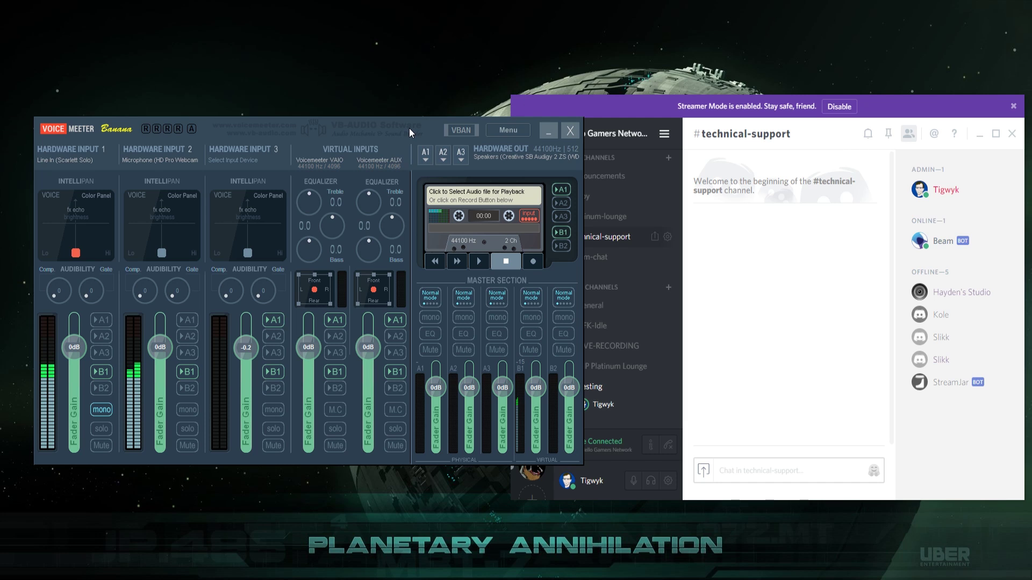